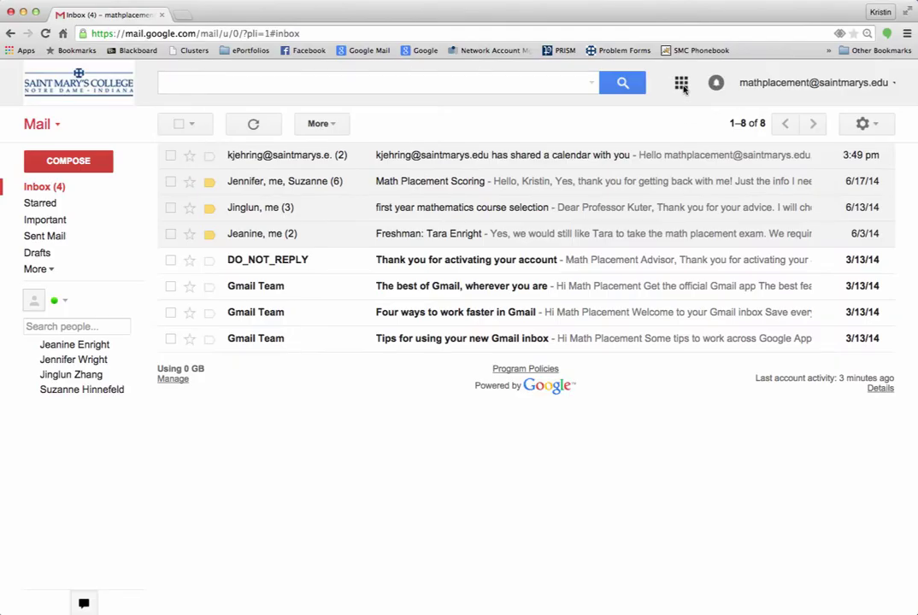
Step: Open the Google apps panel from the Gmail inbox
left_click(508, 219)
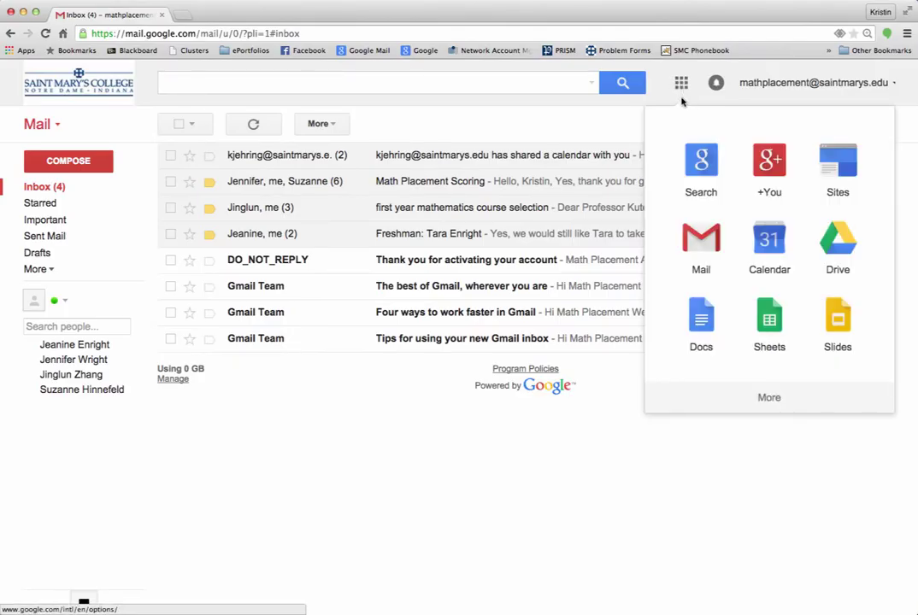
Step: Launch Google Calendar in a new tab from the apps panel
left_click(794, 264)
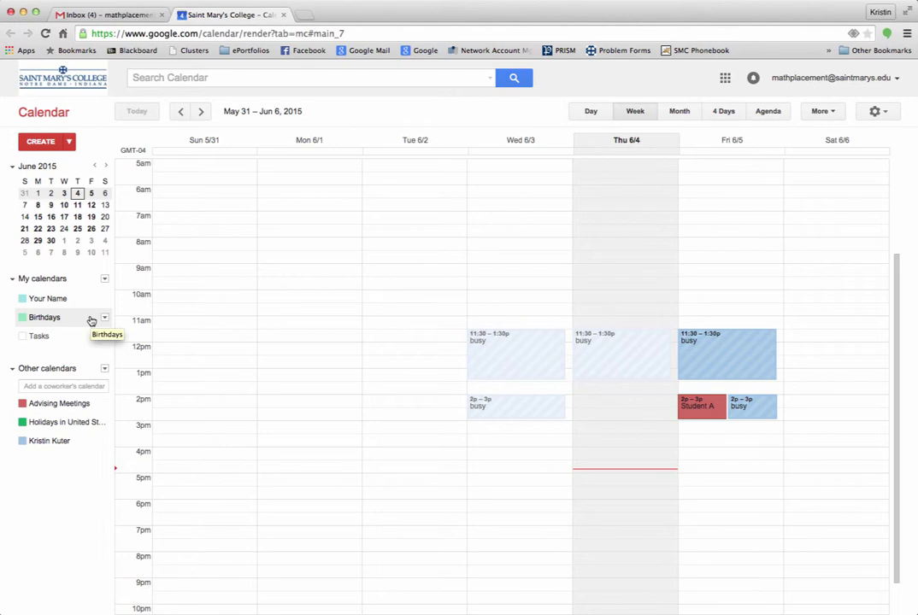
Step: Turn off the Birthdays calendar under My calendars
left_click(92, 319)
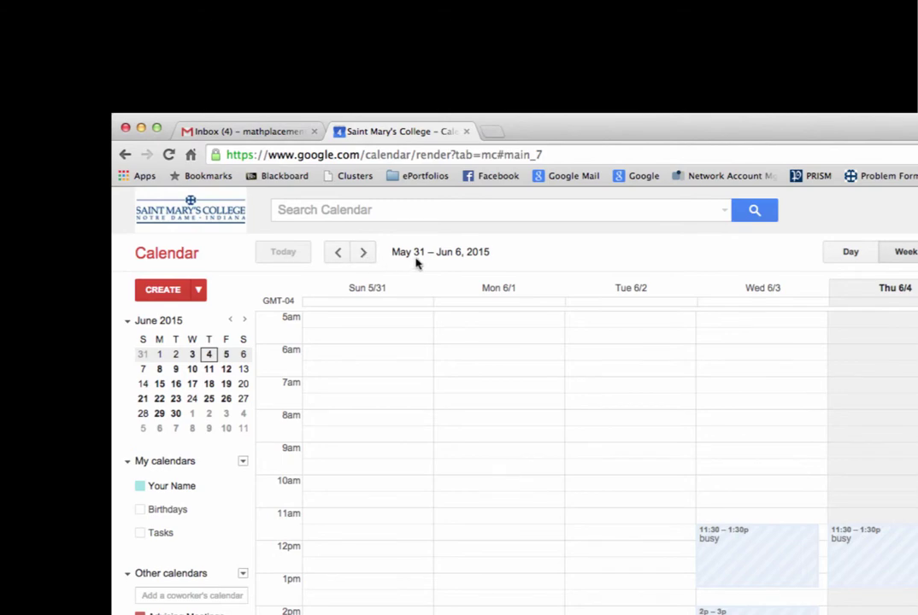
Step: Advance the calendar to the week of Jun 7 – 13, 2015
left_click(363, 253)
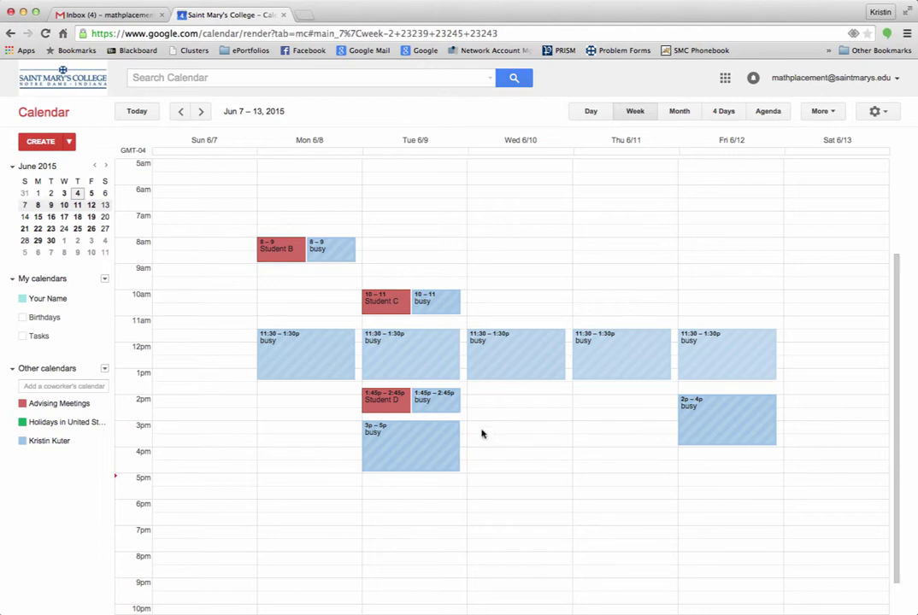
Step: Create a Wed June 10, 3pm event titled 'Your Name' on Advising Meetings, then open full editing
left_click(481, 433)
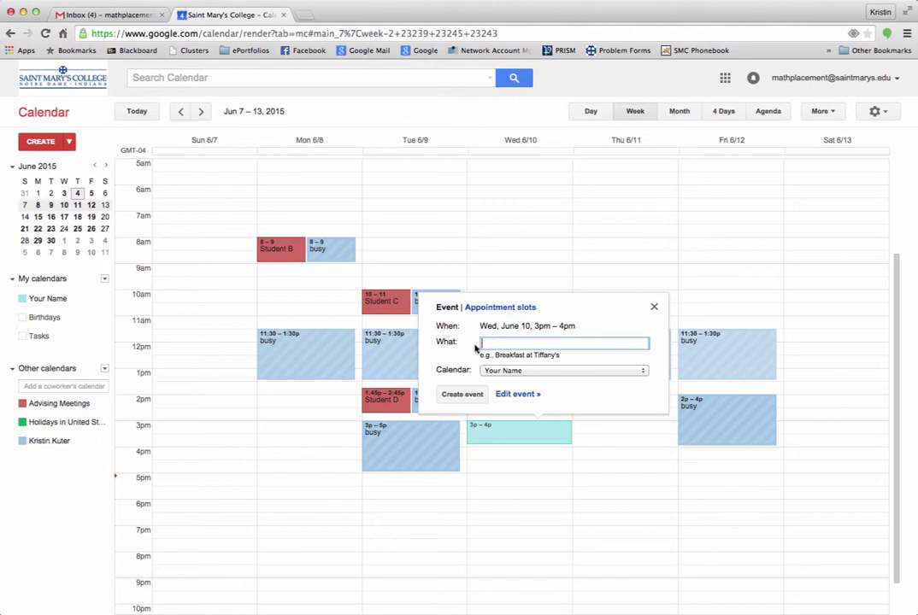
type("Your Name")
left_click(544, 372)
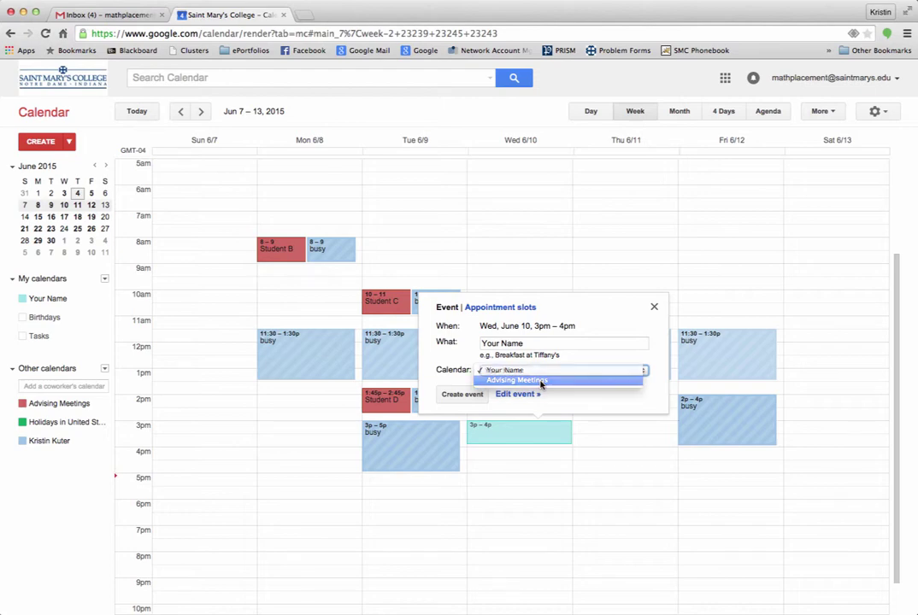
left_click(540, 382)
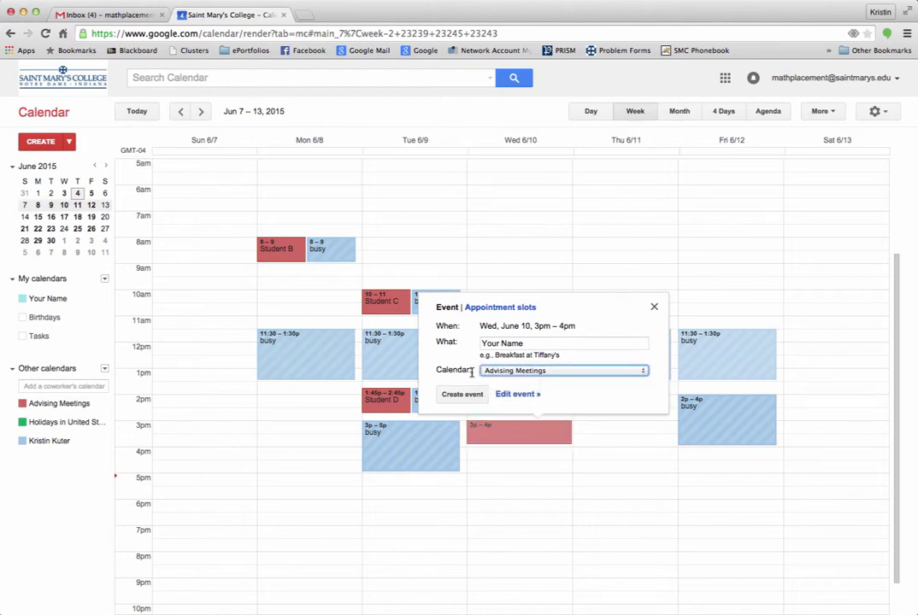
left_click(550, 372)
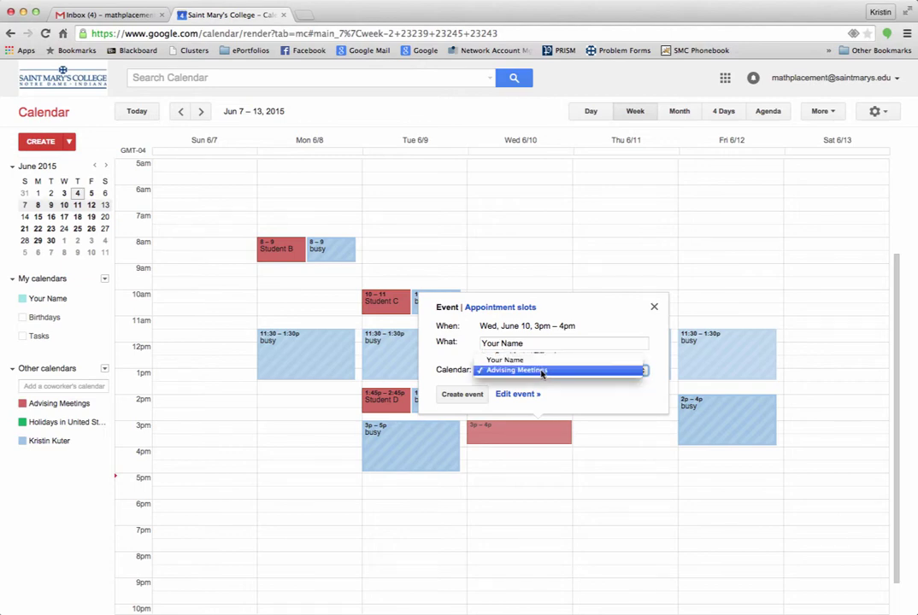
left_click(556, 374)
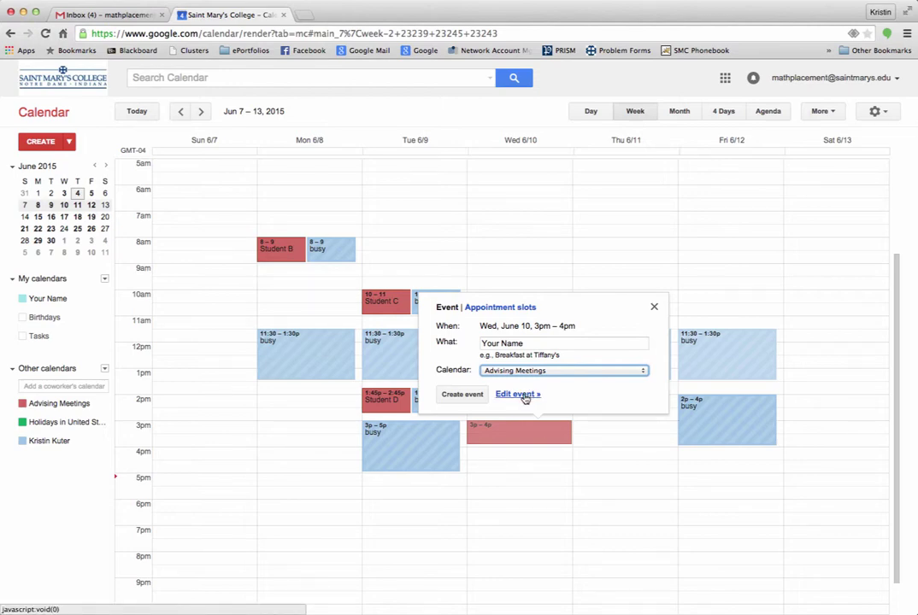
left_click(518, 394)
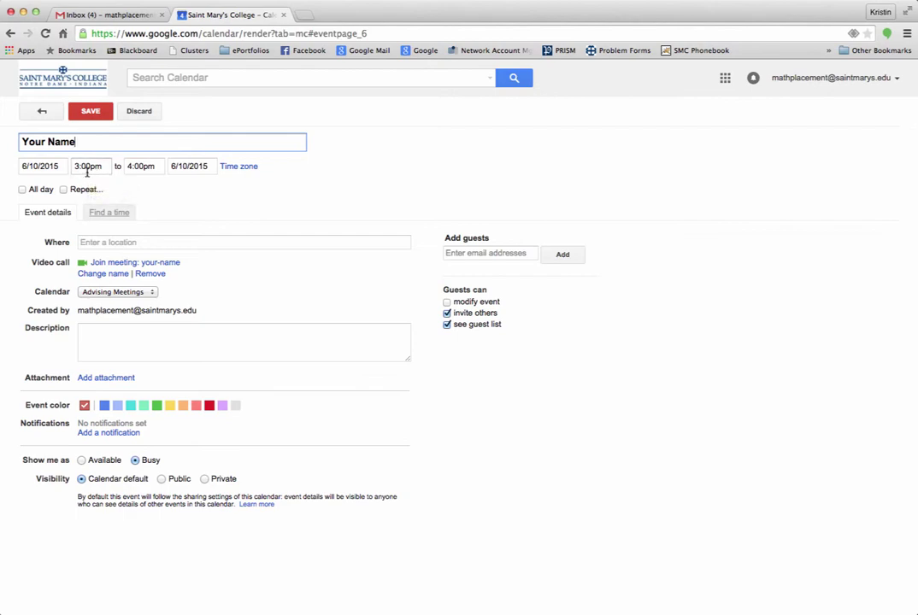
Step: Shift the event's time to 3:15pm–4:15pm on 6/10/2015
left_click(83, 168)
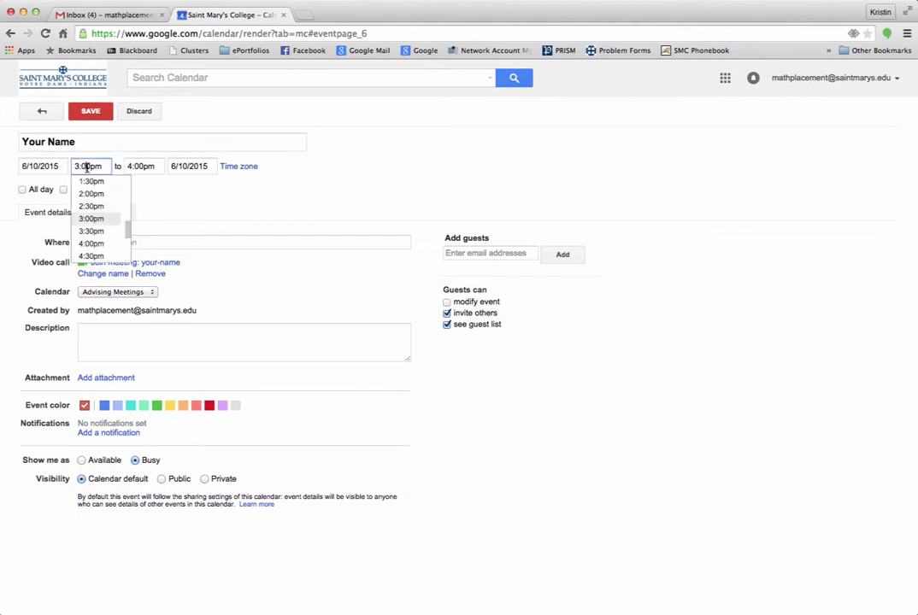
left_click(102, 220)
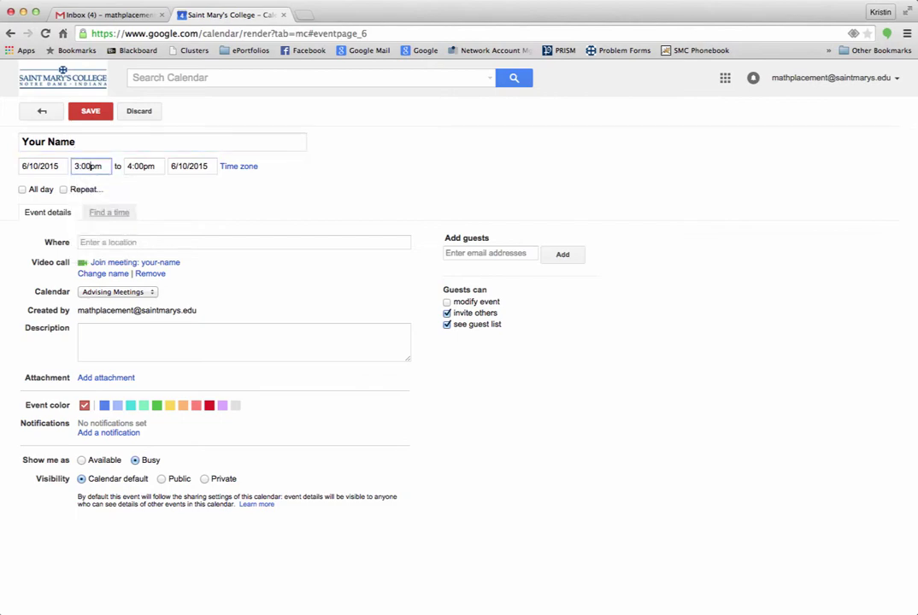
key("BackSpace")
key("BackSpace")
key("BackSpace")
type(":15")
left_click(130, 168)
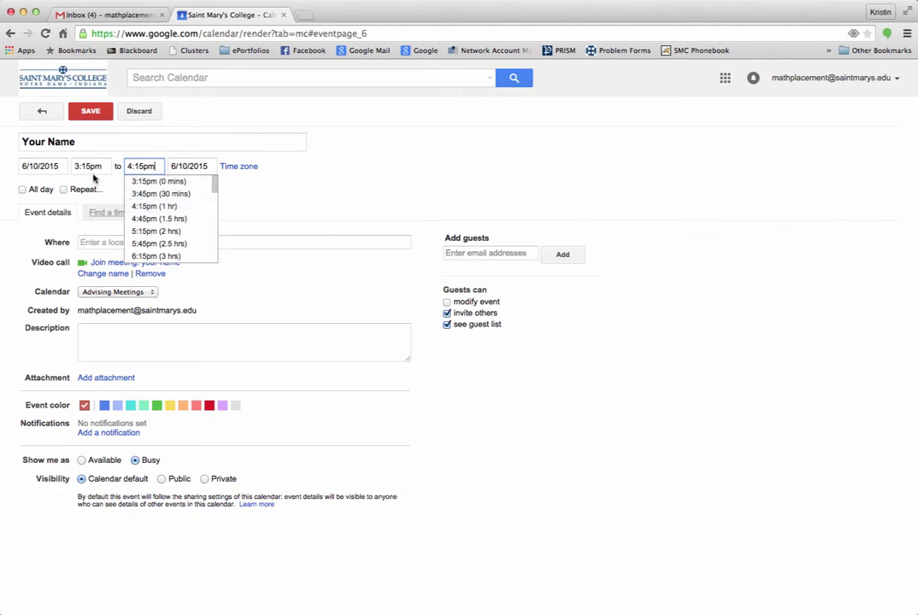
left_click(262, 291)
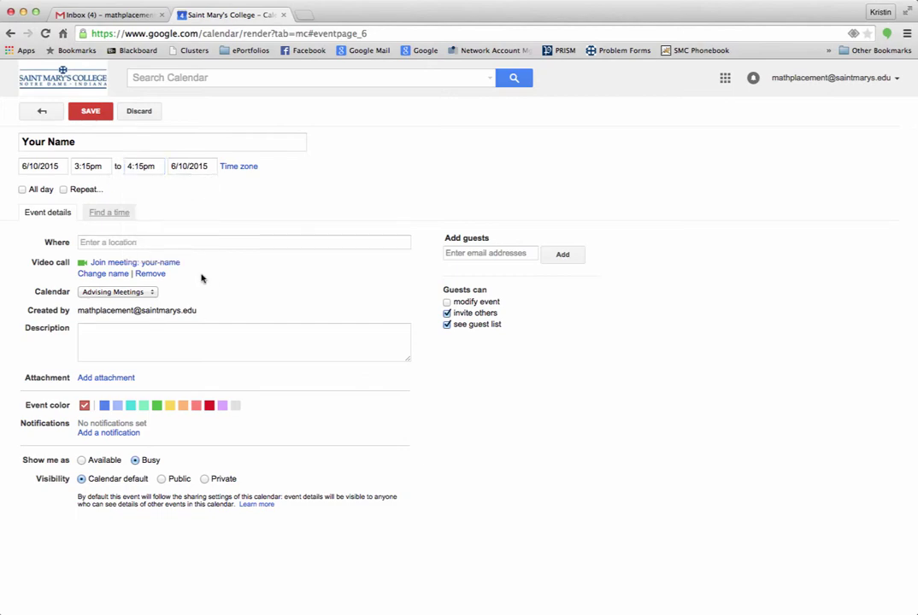
left_click(124, 244)
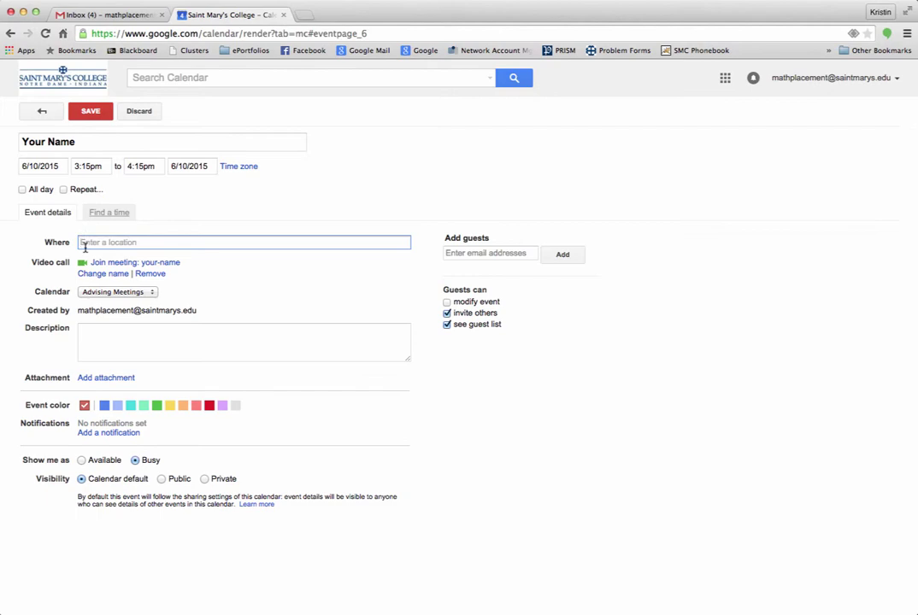
Step: Replace the Google Hangouts location with 'Phone' followed by the contact phone number
type("Google Hang")
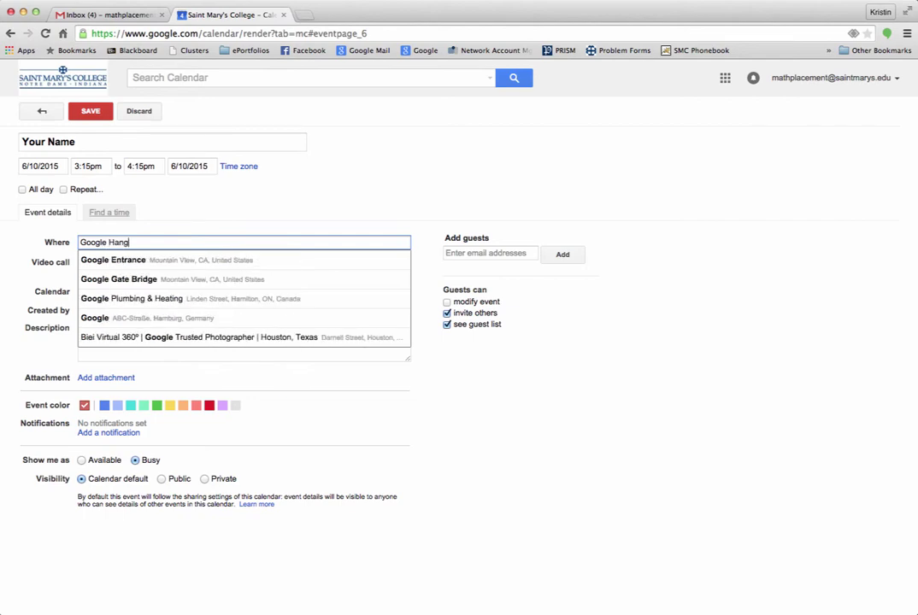
type("outs")
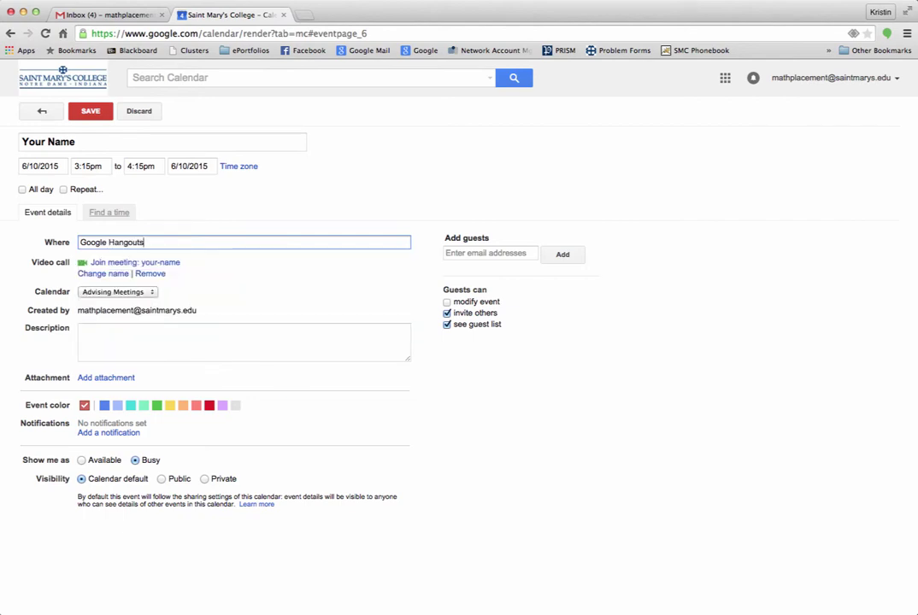
key("BackSpace")
key("BackSpace")
key("BackSpace")
key("BackSpace")
key("BackSpace")
key("BackSpace")
key("BackSpace")
key("BackSpace")
key("BackSpace")
key("BackSpace")
key("BackSpace")
key("BackSpace")
key("BackSpace")
key("BackSpace")
key("BackSpace")
type("Phone ")
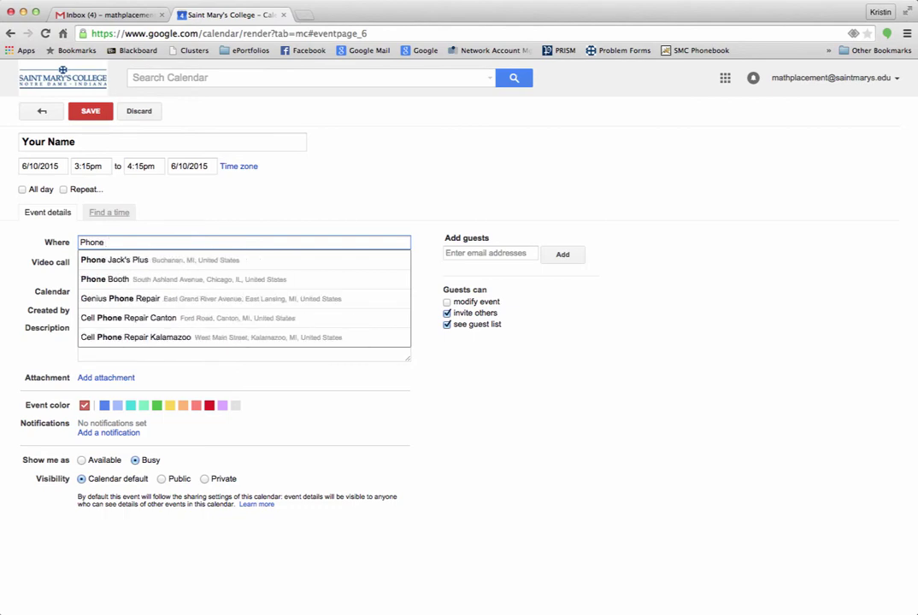
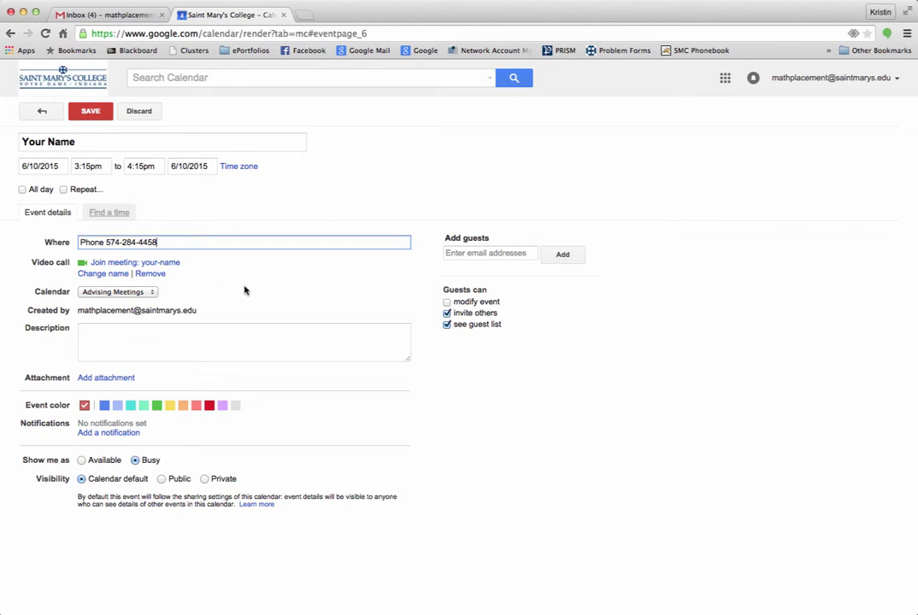
left_click(457, 254)
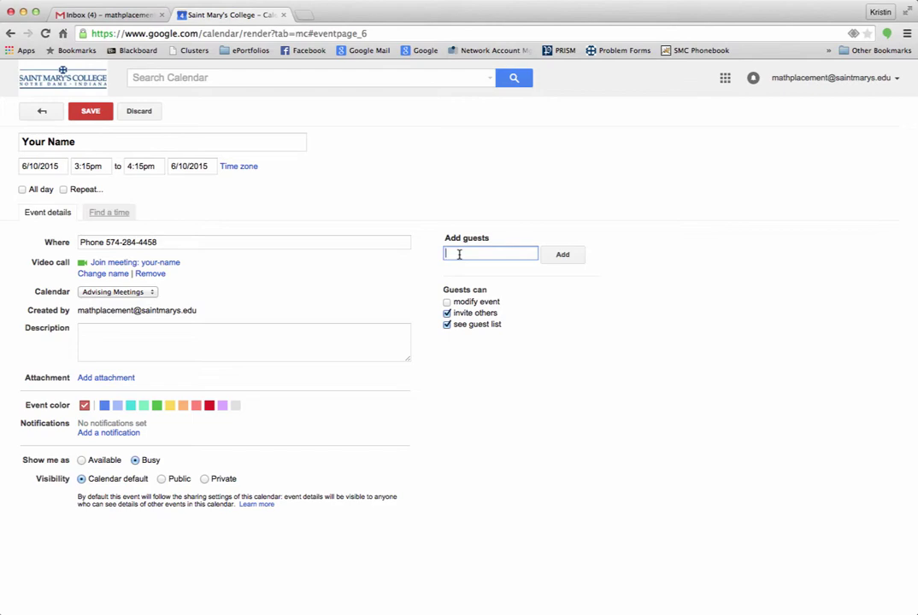
Step: Invite the faculty colleague and Math Placement Advisor as guests
type("kuter")
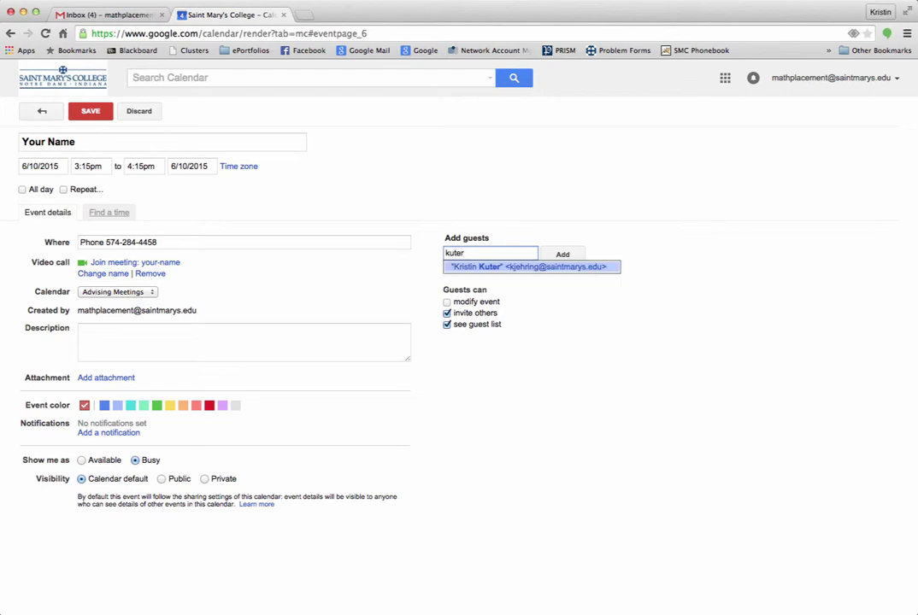
left_click(506, 271)
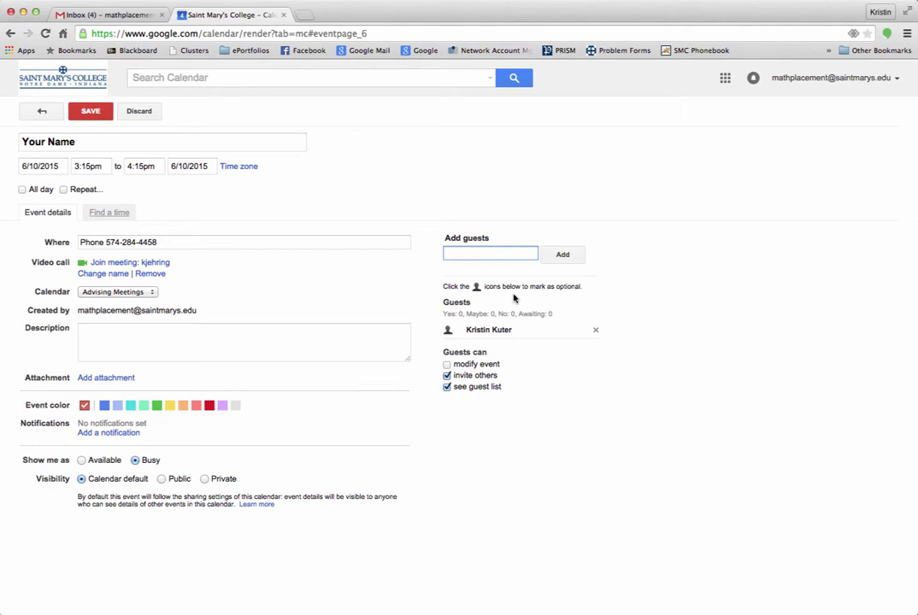
type("math")
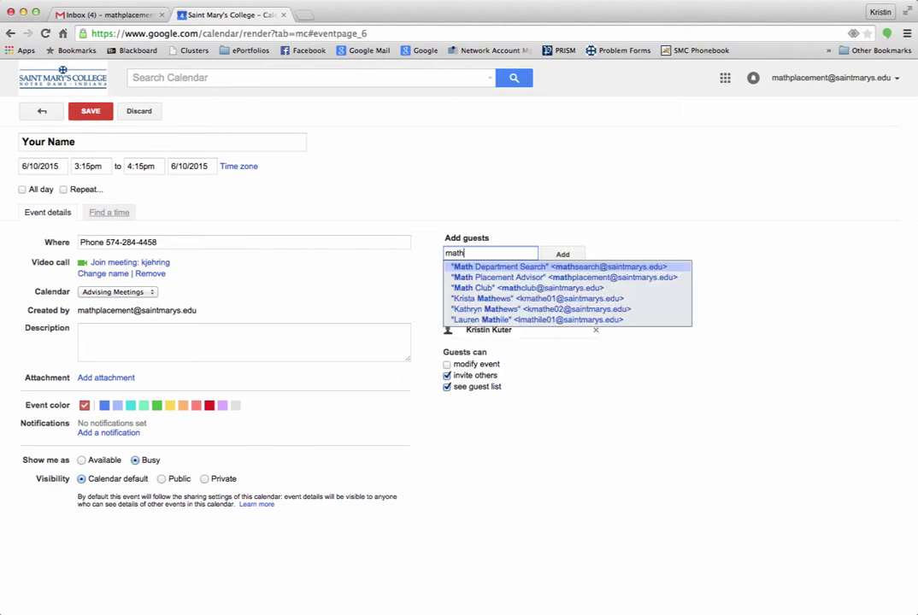
key("Down")
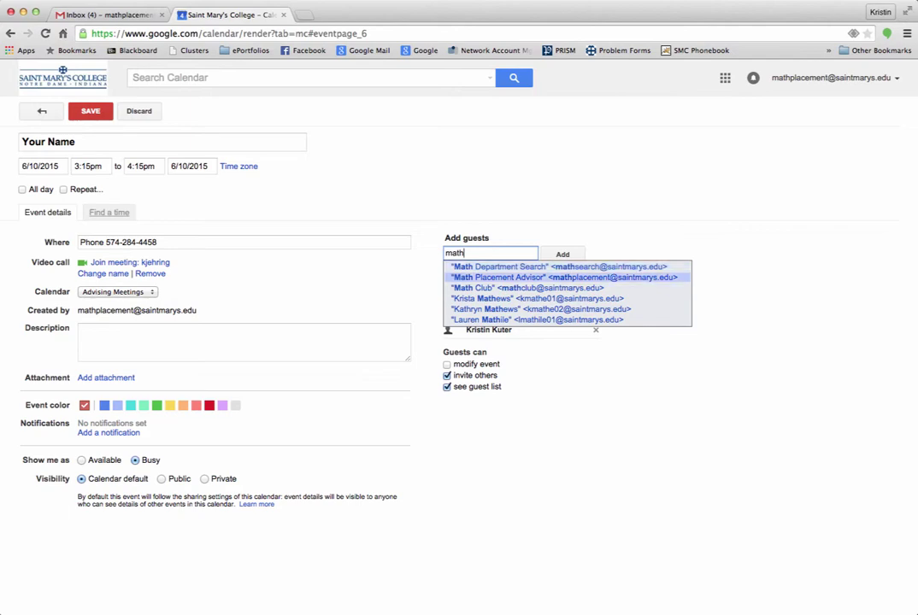
key("Return")
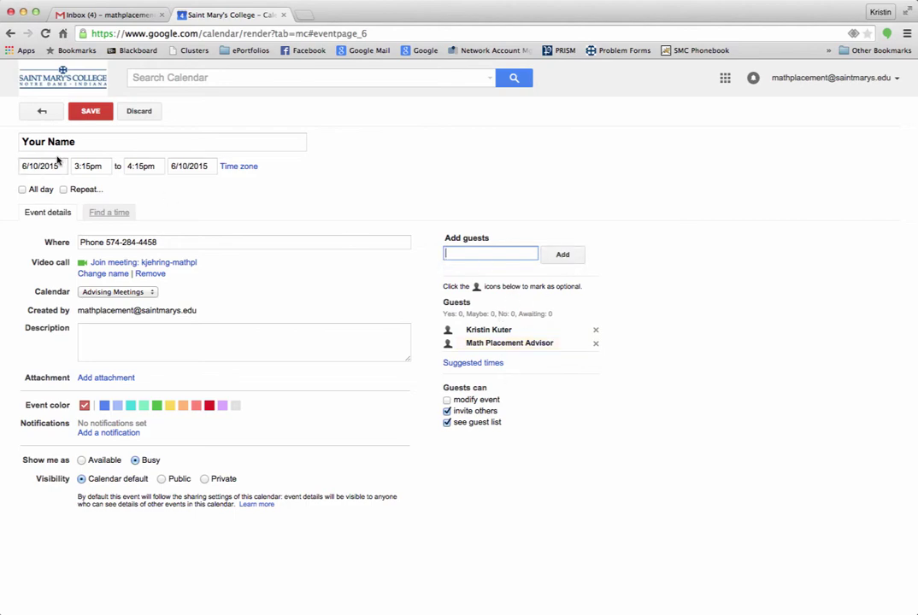
Step: Save the event and send invitations to the guests
left_click(89, 114)
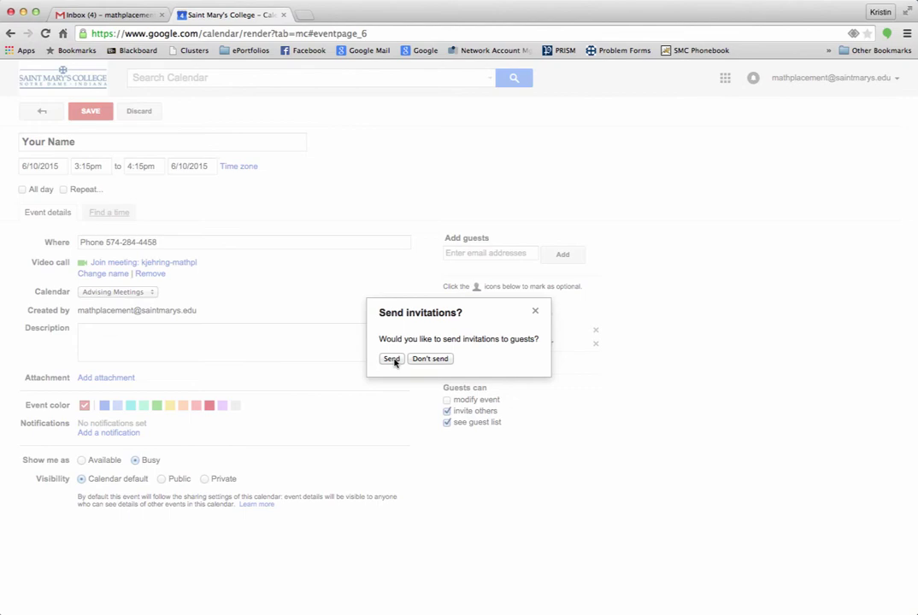
left_click(391, 359)
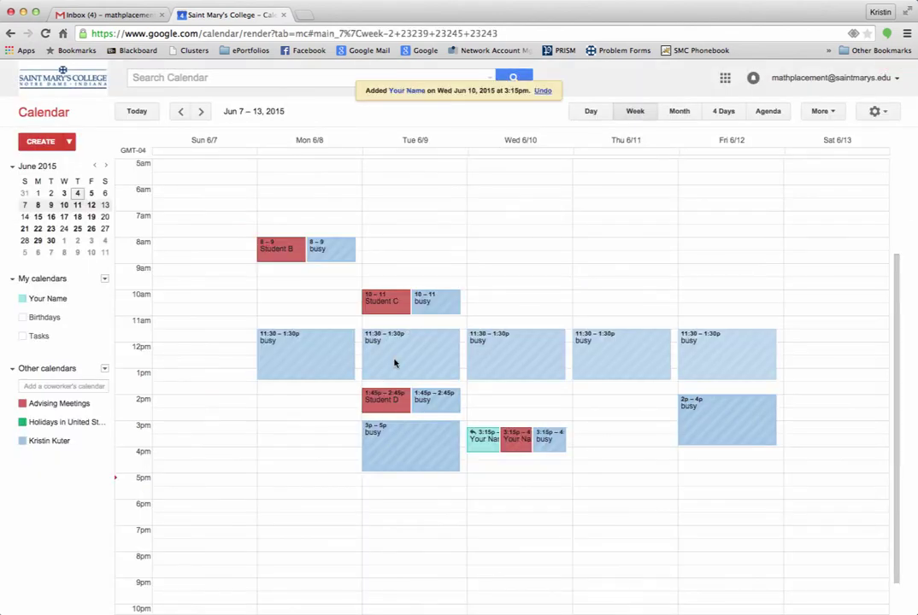